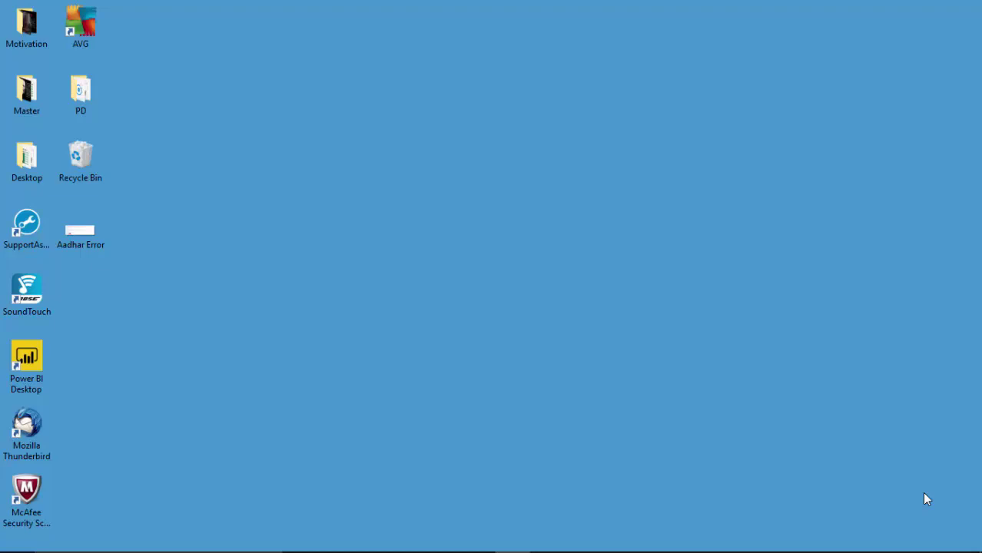
Bring the Windows taskbar into view to reach the Chrome icon.
{"action": "mouse_move", "coordinate": [395, 540]}
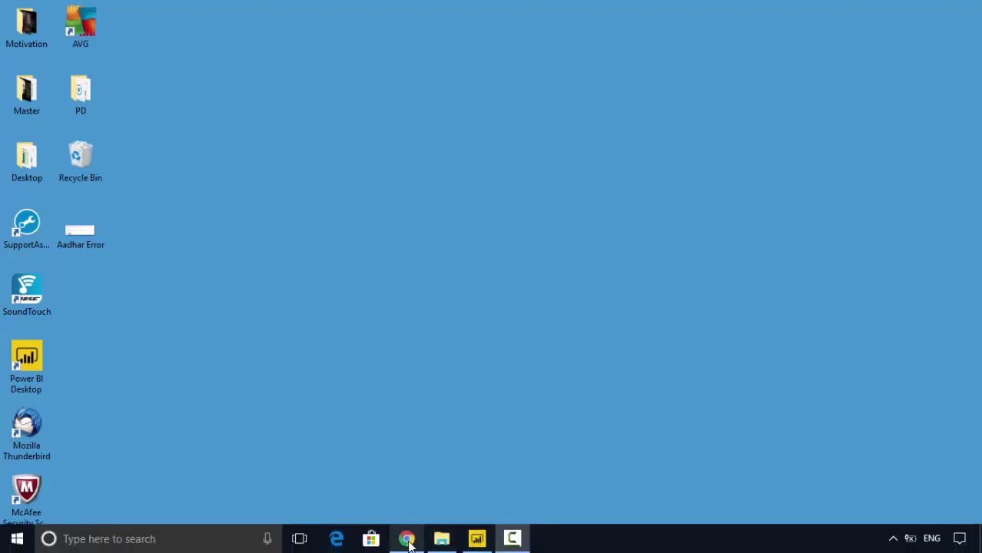
Open the PowerBI GitHub repository in Chrome and highlight the '20171129. Create a Hierarchy Power BI.pbix' file.
{"action": "left_click", "coordinate": [408, 540]}
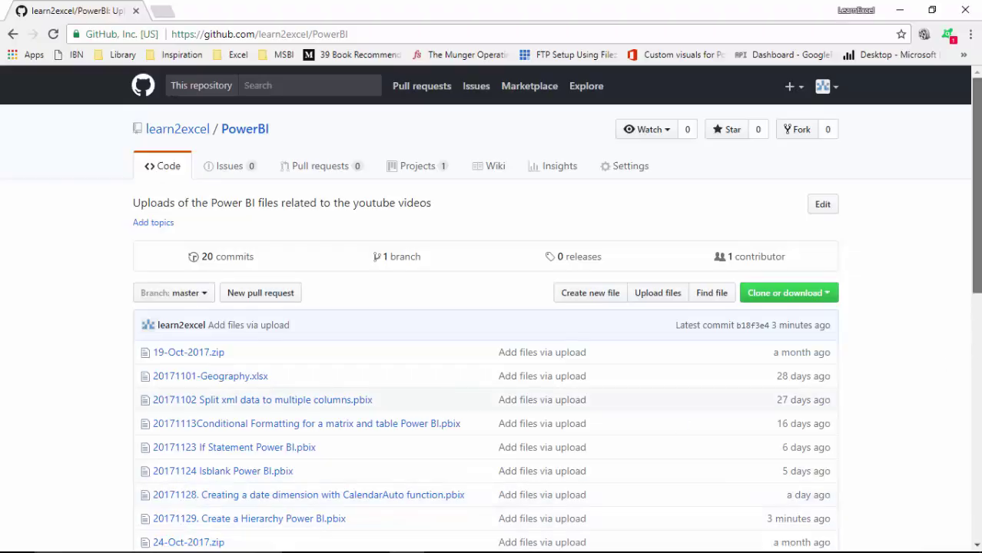
{"action": "scroll", "coordinate": [974, 223], "scroll_direction": "down", "scroll_amount": 1}
{"action": "left_click", "coordinate": [382, 35]}
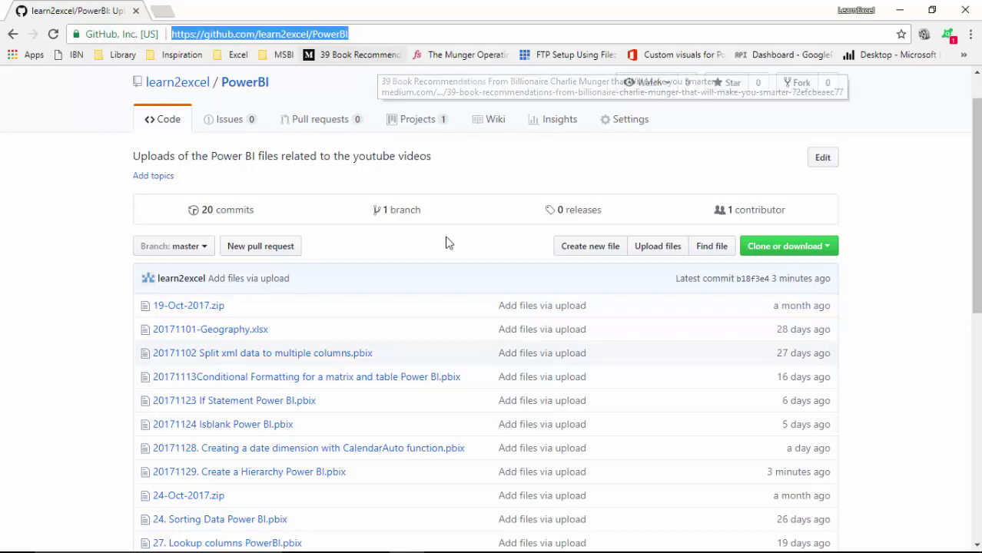
{"action": "left_click_drag", "start_coordinate": [373, 476], "coordinate": [153, 472]}
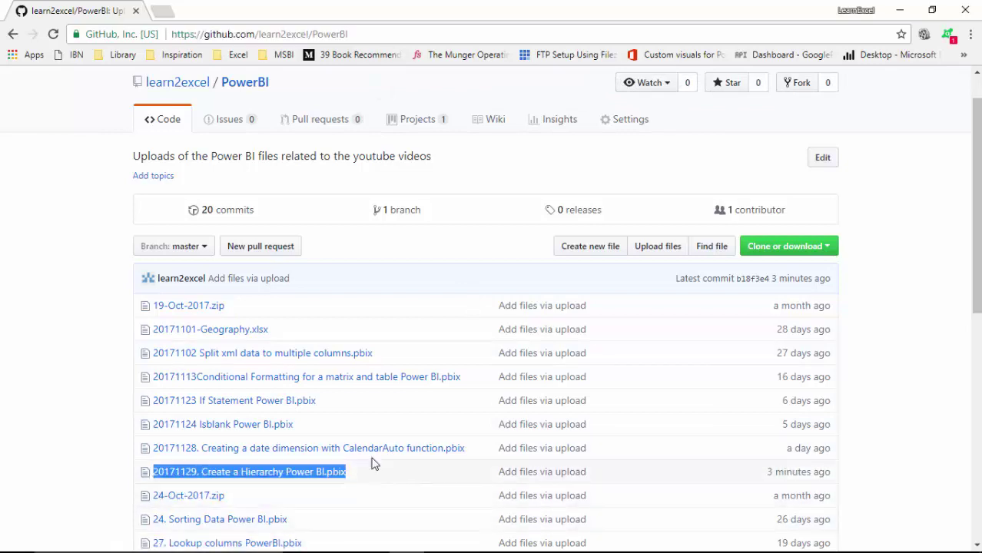
Switch to Power BI Desktop, collapse DimGeography, browse FactInternetSales and expand DimDate's fields.
{"action": "left_click", "coordinate": [907, 6]}
{"action": "left_click", "coordinate": [477, 539]}
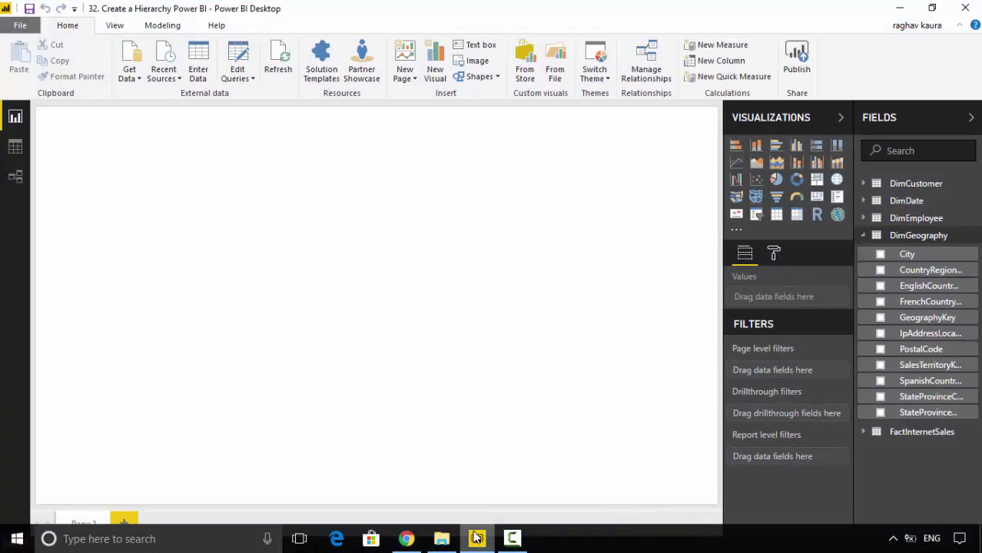
{"action": "left_click", "coordinate": [864, 236]}
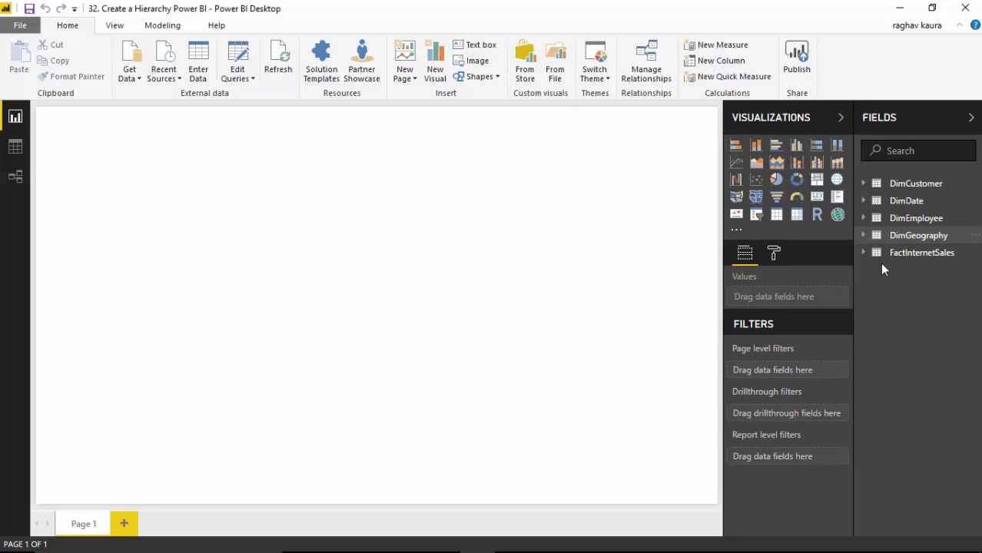
{"action": "left_click", "coordinate": [865, 255]}
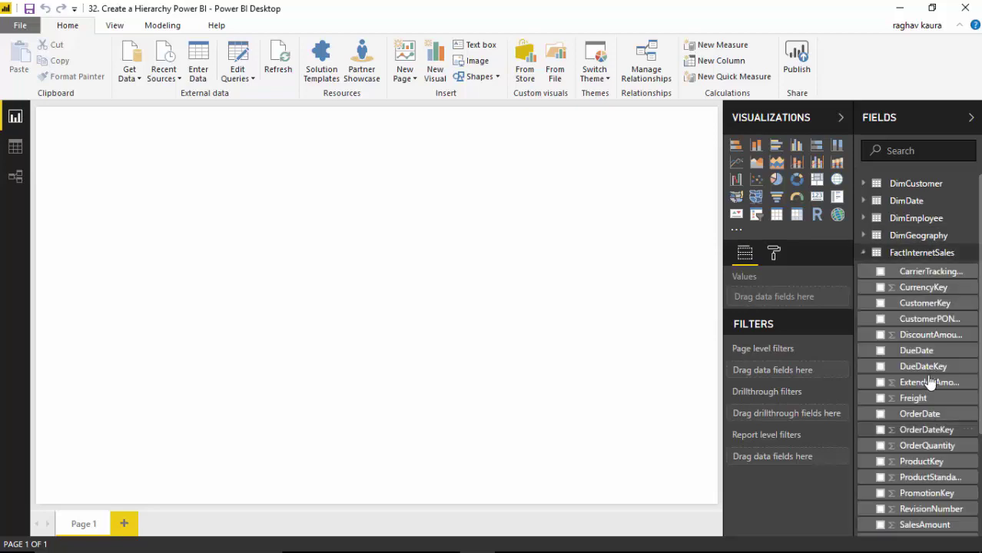
{"action": "scroll", "coordinate": [918, 346], "scroll_direction": "down", "scroll_amount": 1}
{"action": "scroll", "coordinate": [919, 346], "scroll_direction": "down", "scroll_amount": 2}
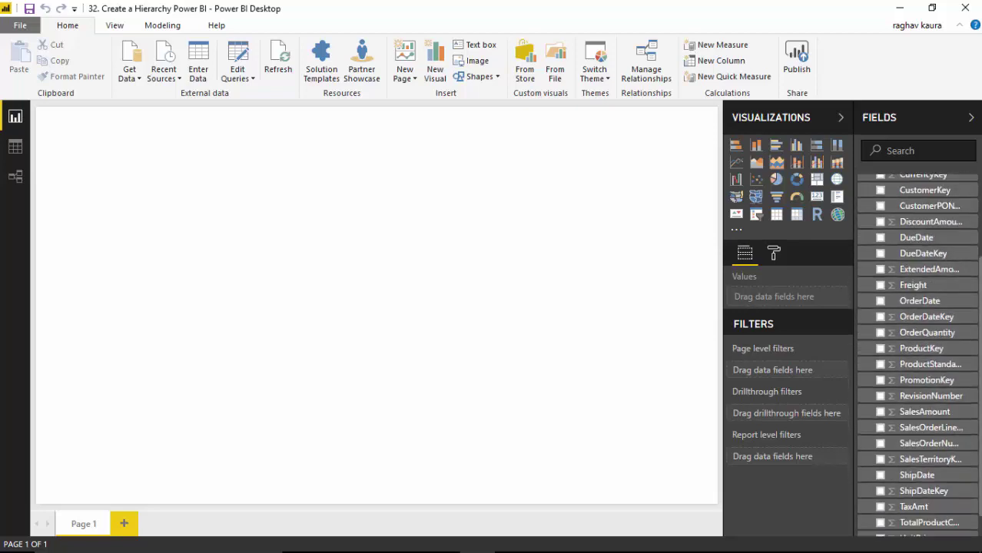
{"action": "scroll", "coordinate": [918, 354], "scroll_direction": "down", "scroll_amount": 1}
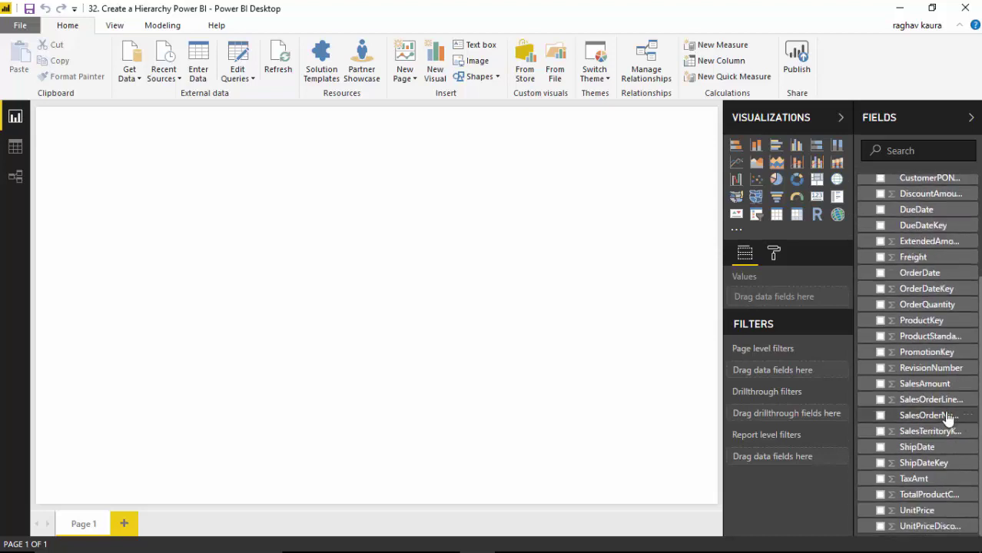
{"action": "scroll", "coordinate": [922, 323], "scroll_direction": "up", "scroll_amount": 5}
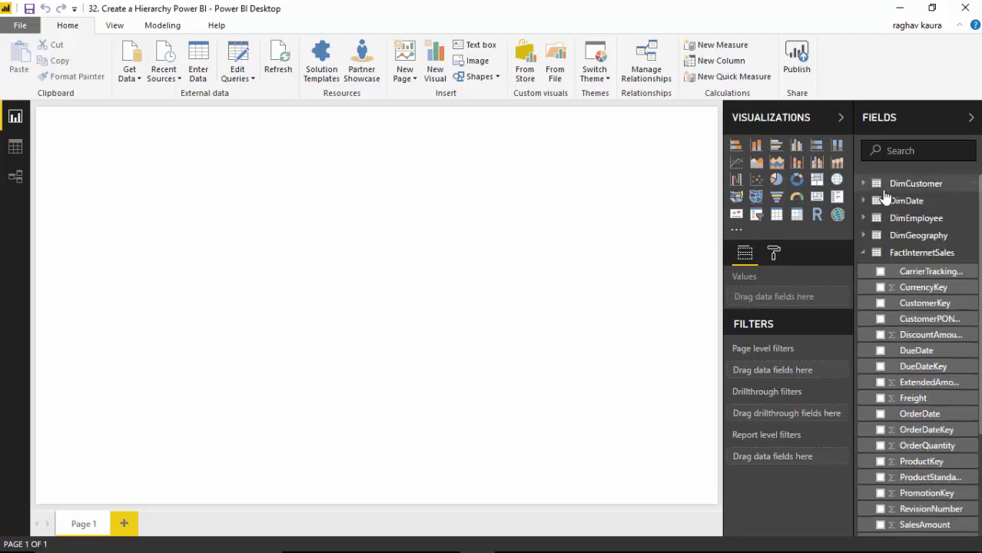
{"action": "left_click", "coordinate": [863, 201]}
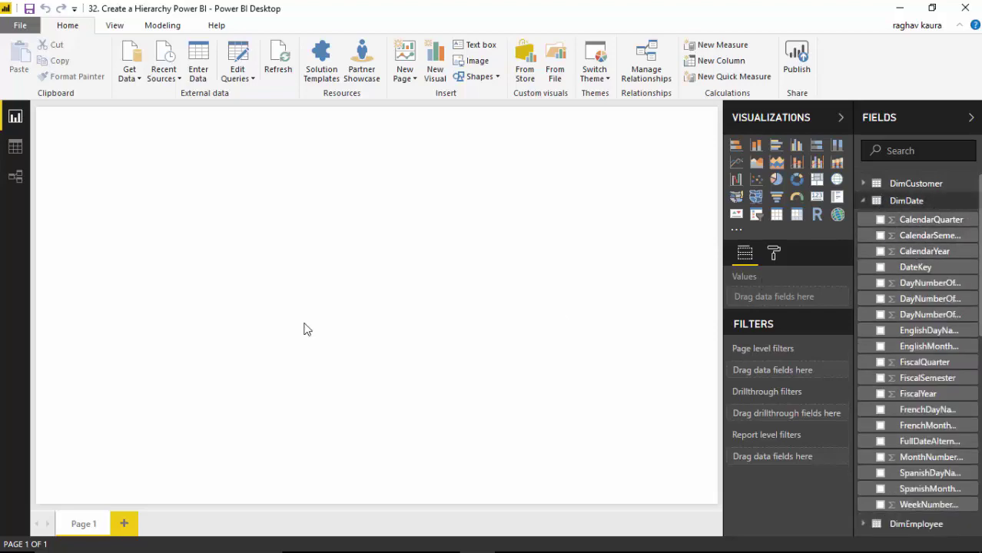
{"action": "left_click", "coordinate": [15, 146]}
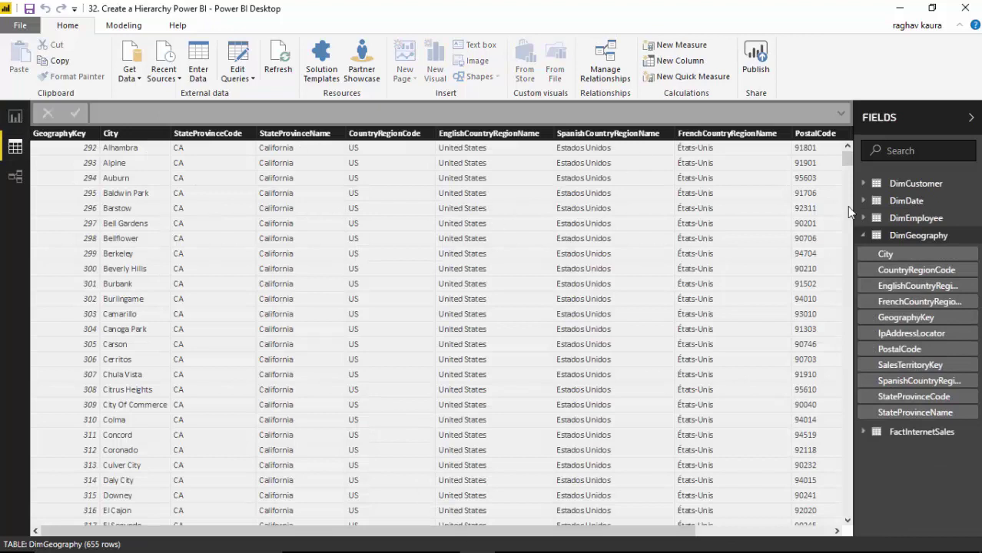
{"action": "left_click", "coordinate": [917, 210]}
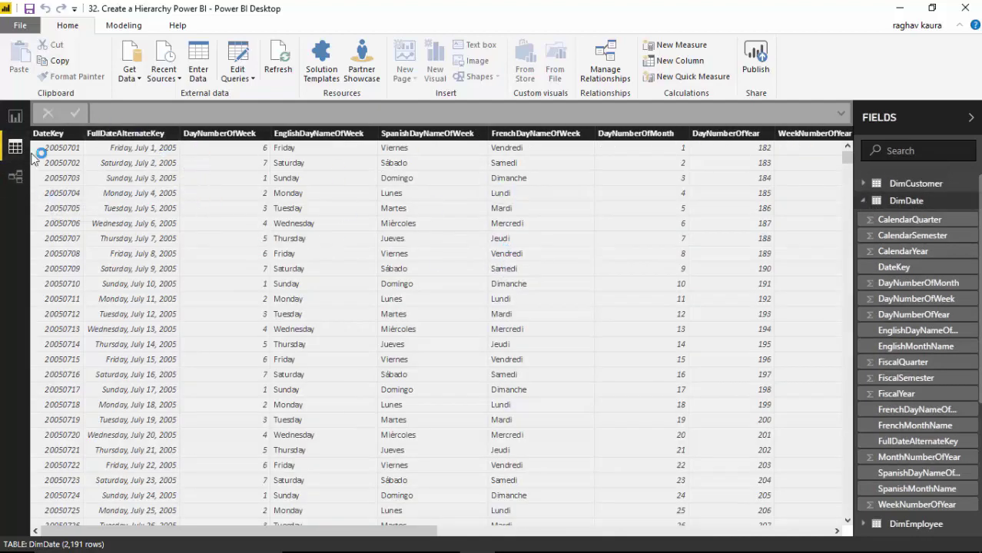
{"action": "left_click", "coordinate": [14, 117]}
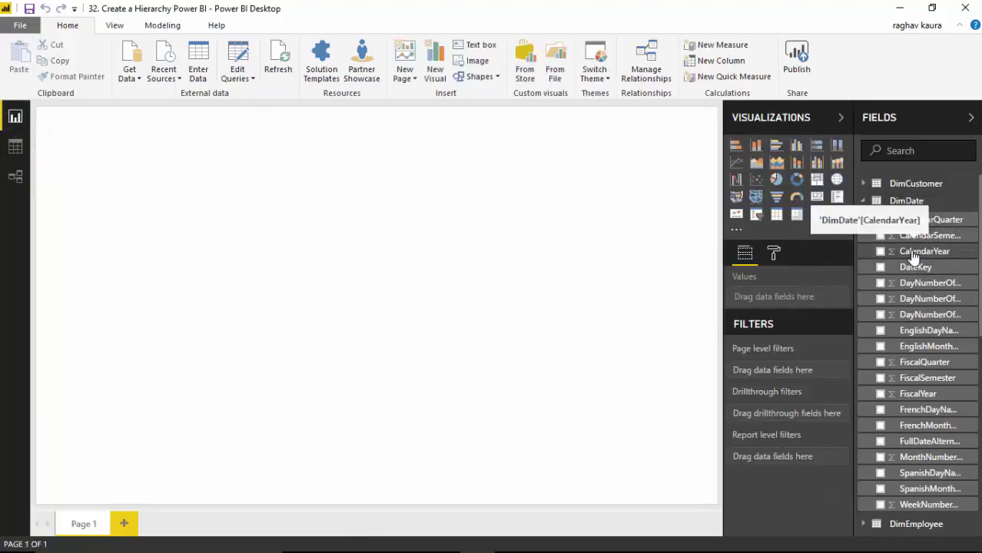
Create a new hierarchy from CalendarYear in DimDate and rename it Calendar Hierarchy.
{"action": "right_click", "coordinate": [914, 257]}
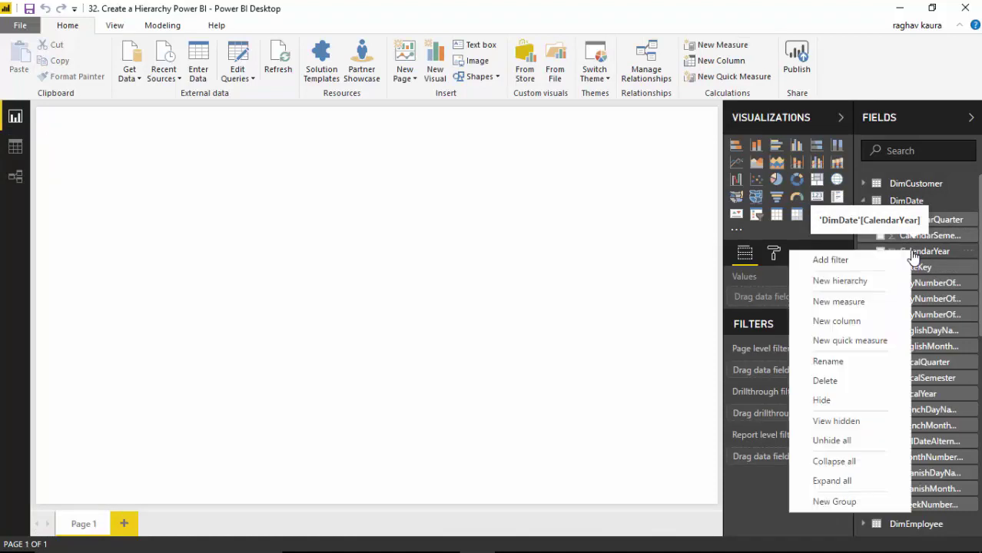
{"action": "left_click", "coordinate": [840, 282]}
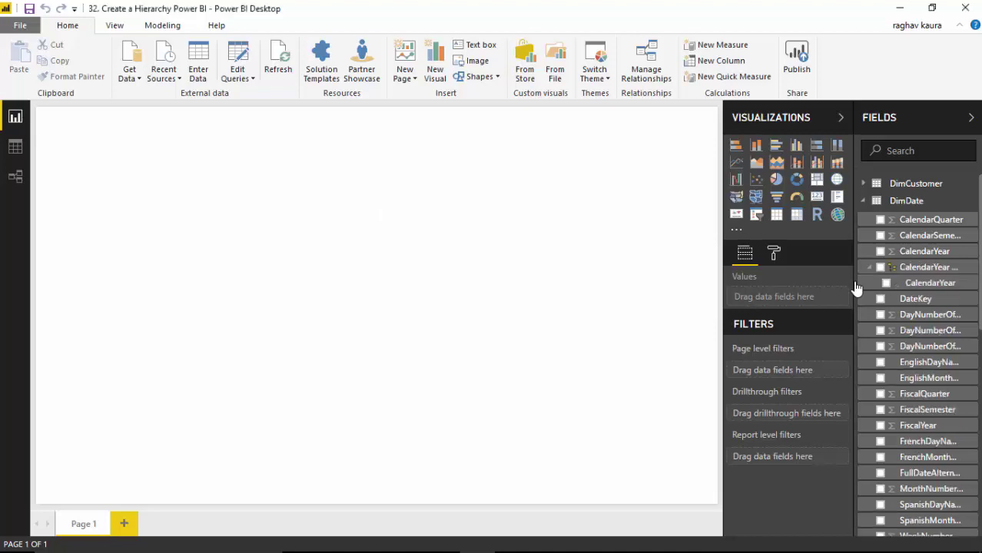
{"action": "double_click", "coordinate": [916, 267]}
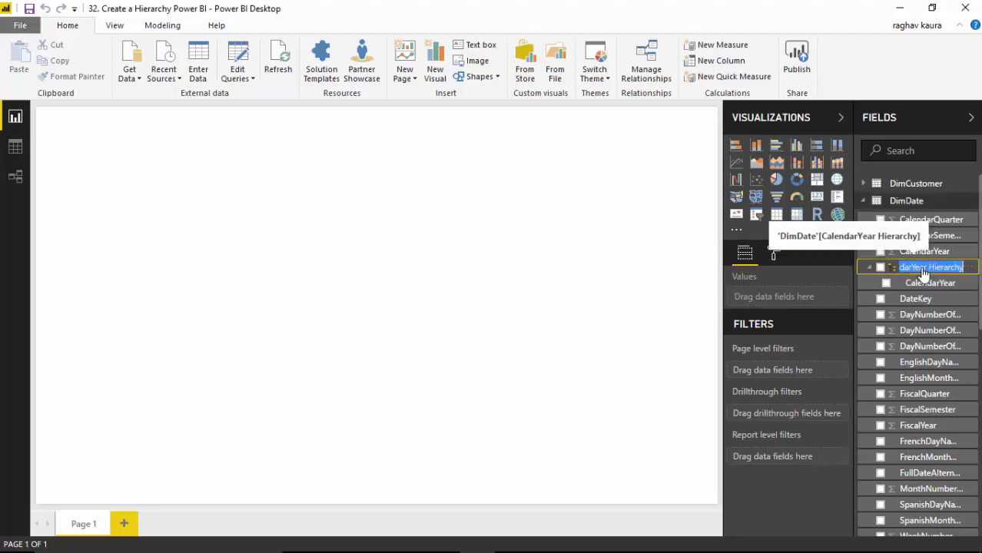
{"action": "type", "text": "C"}
{"action": "type", "text": "chy"}
{"action": "key", "text": "Return"}
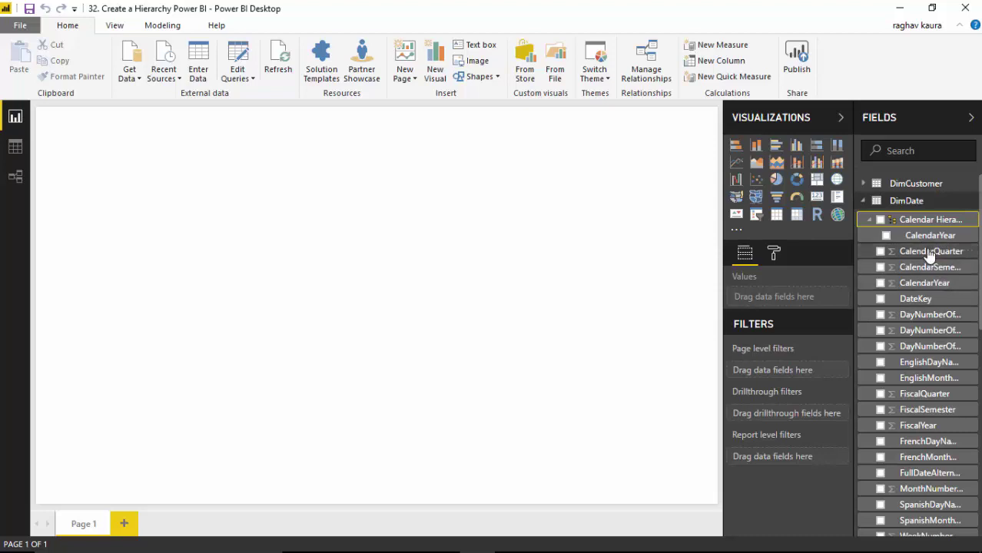
Add CalendarQuarter and EnglishMonthName to Calendar Hierarchy as levels below CalendarYear.
{"action": "right_click", "coordinate": [930, 254]}
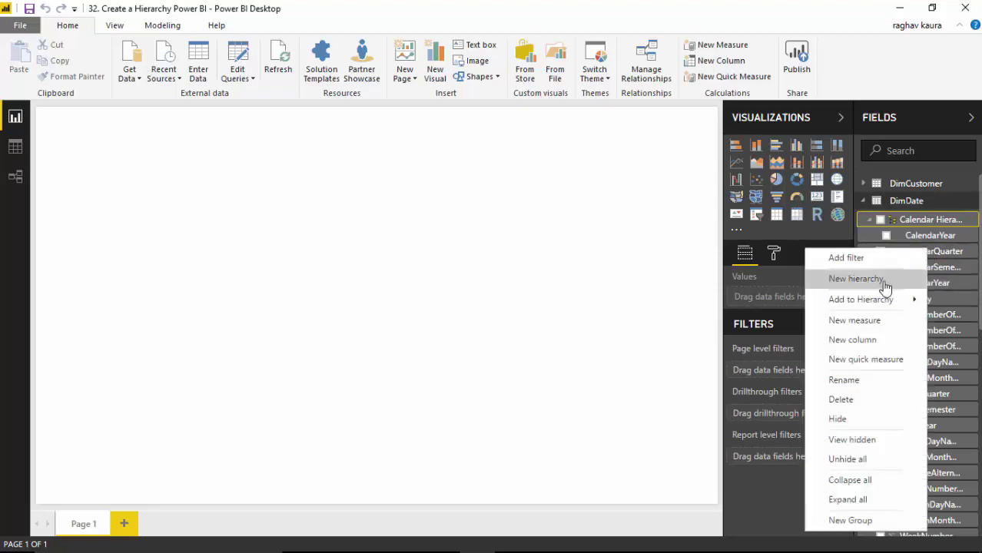
{"action": "mouse_move", "coordinate": [875, 306]}
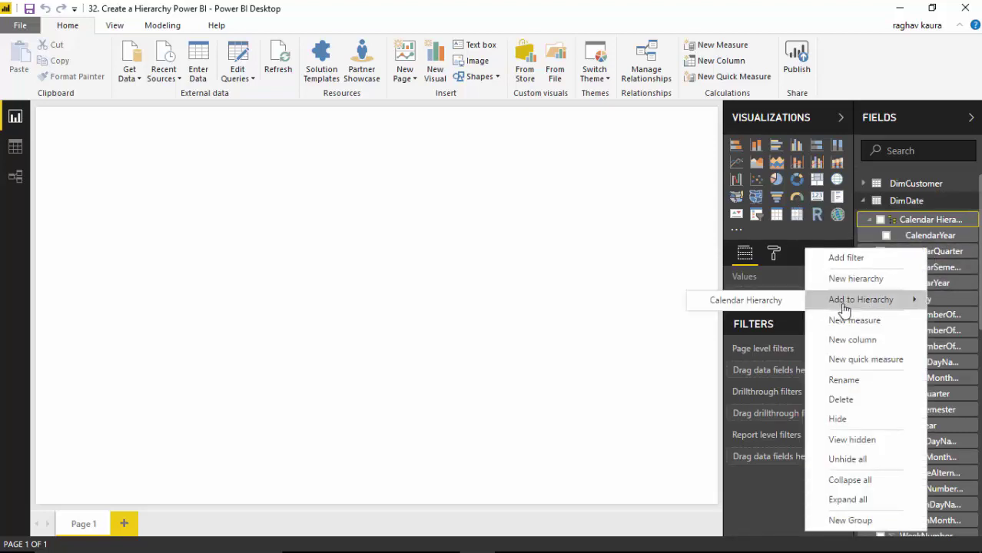
{"action": "left_click", "coordinate": [780, 302]}
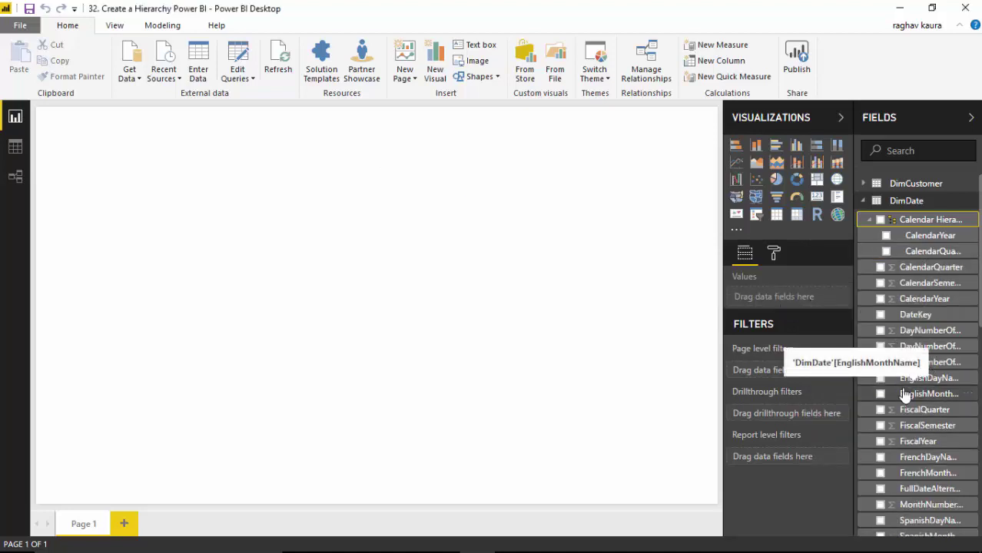
{"action": "right_click", "coordinate": [905, 394]}
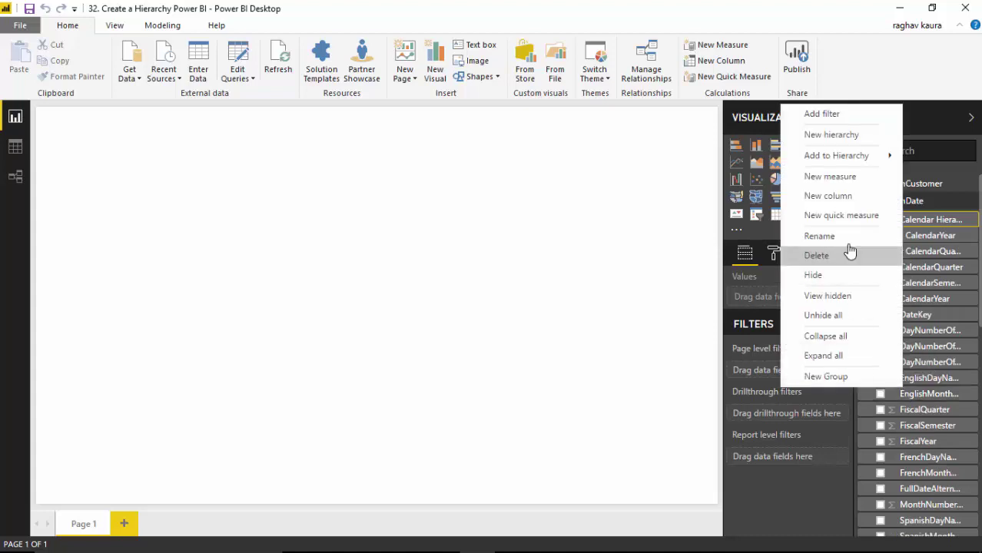
{"action": "mouse_move", "coordinate": [851, 155]}
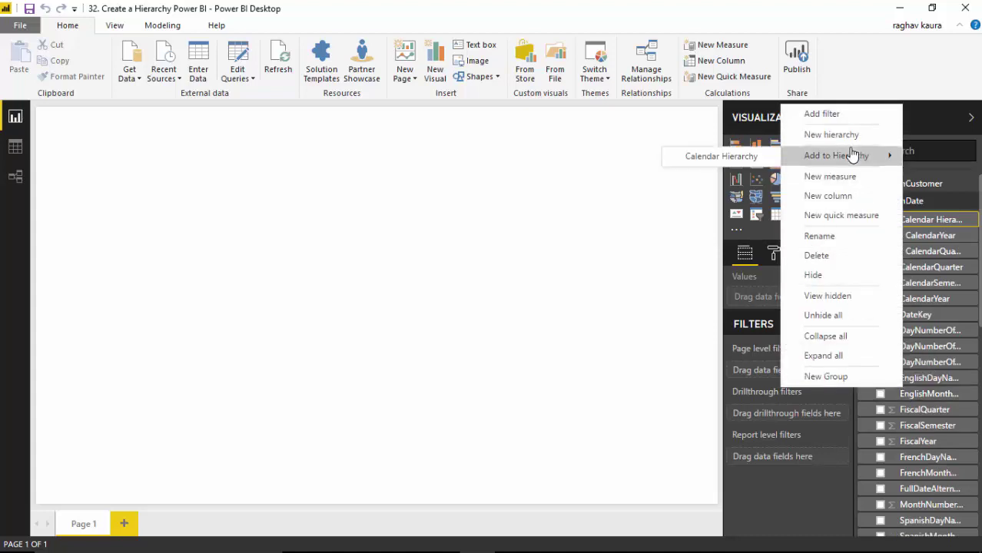
{"action": "left_click", "coordinate": [750, 158]}
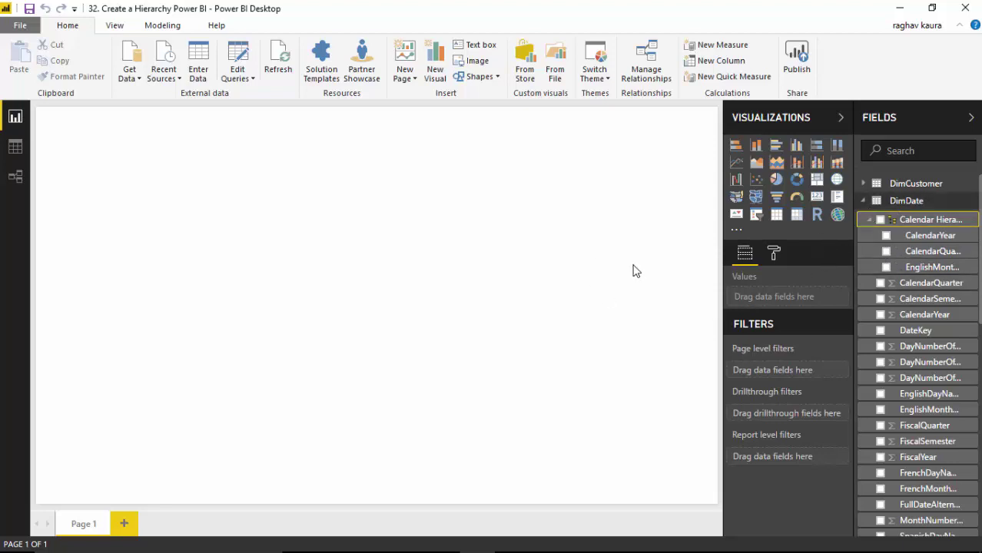
Place an empty table visual on the report page and enlarge it.
{"action": "left_click", "coordinate": [777, 221]}
{"action": "left_click_drag", "start_coordinate": [189, 277], "coordinate": [392, 290]}
{"action": "left_click", "coordinate": [538, 349]}
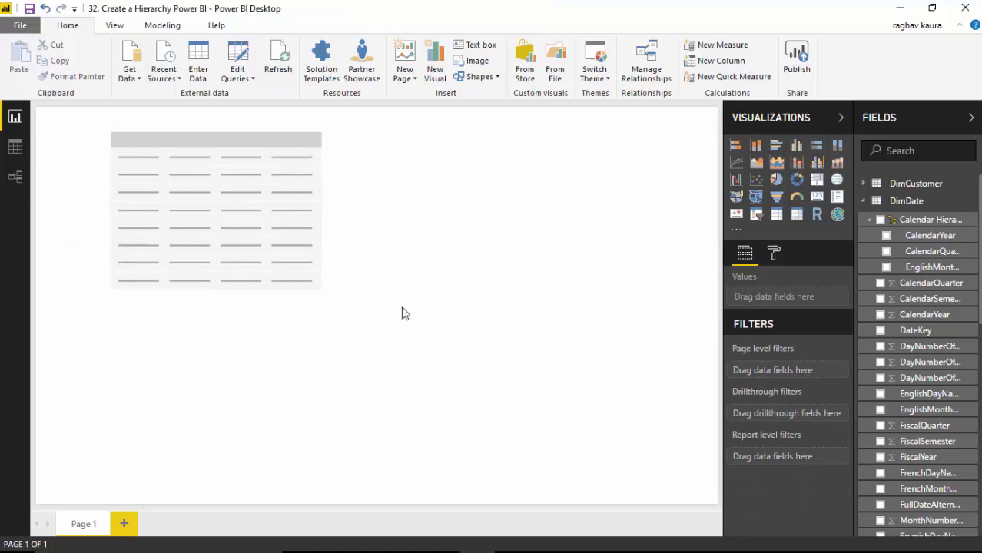
Fill the table with SalesAmount and the Calendar Hierarchy levels, then make it taller.
{"action": "left_click", "coordinate": [237, 208]}
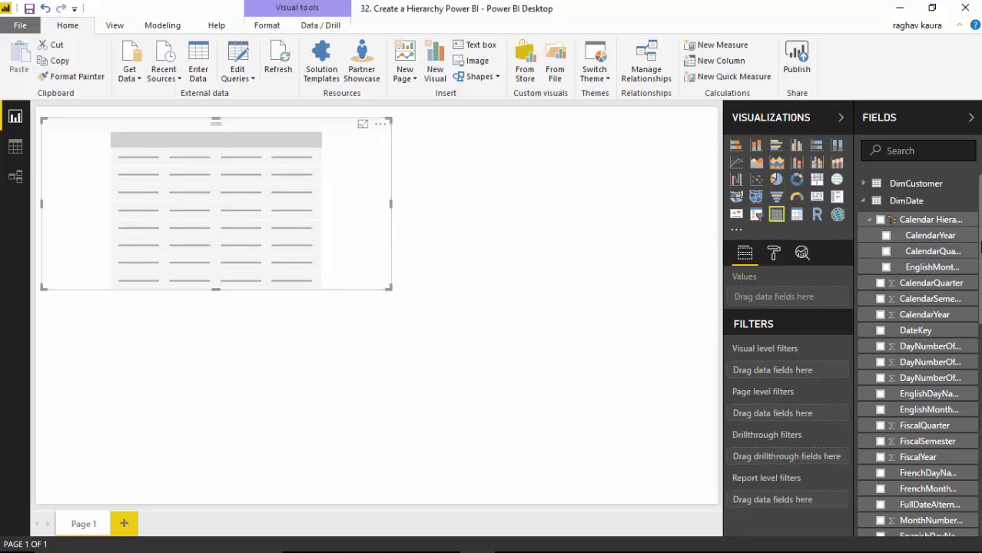
{"action": "left_click_drag", "start_coordinate": [981, 244], "coordinate": [981, 405]}
{"action": "scroll", "coordinate": [884, 411], "scroll_direction": "down", "scroll_amount": 3}
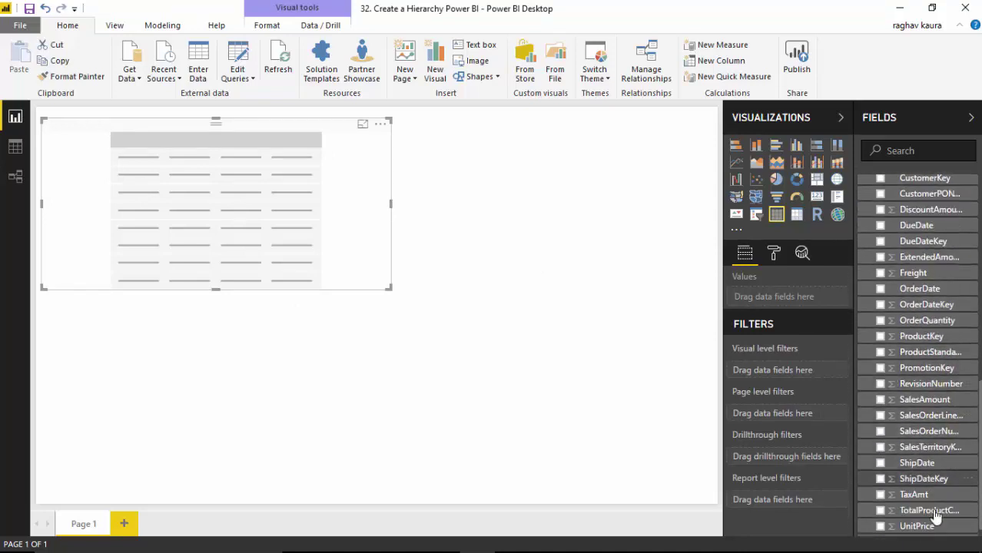
{"action": "left_click", "coordinate": [881, 400]}
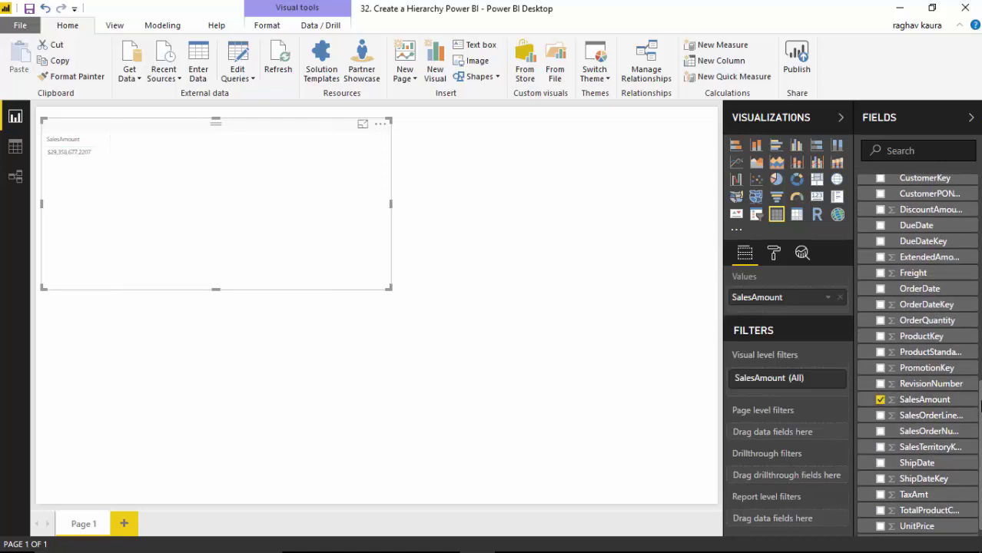
{"action": "scroll", "coordinate": [973, 246], "scroll_direction": "up", "scroll_amount": 10}
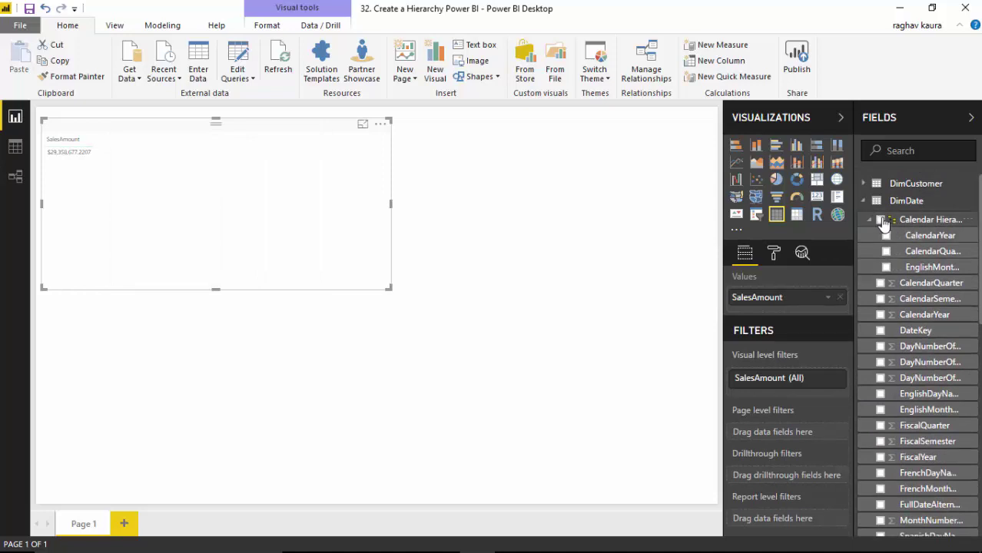
{"action": "left_click", "coordinate": [881, 220]}
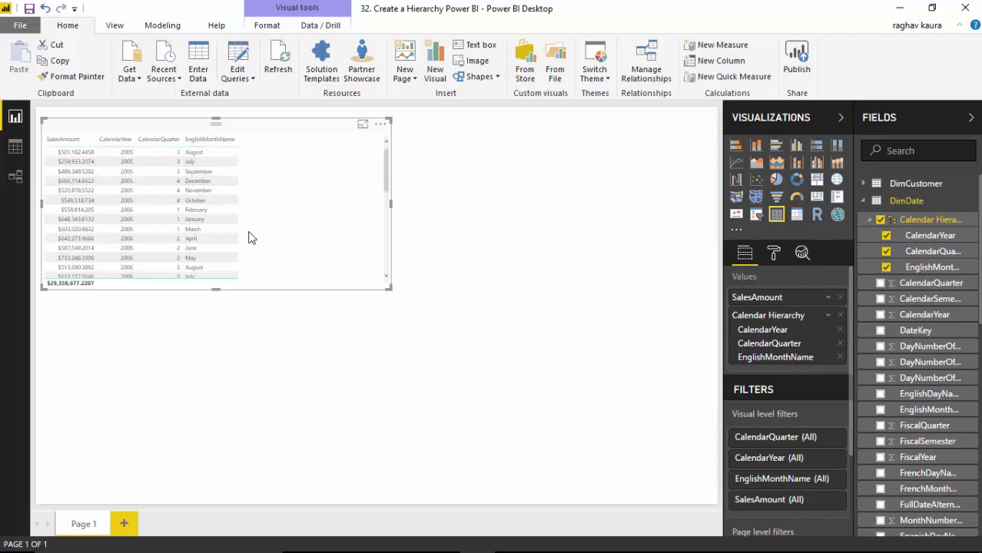
{"action": "left_click_drag", "start_coordinate": [387, 283], "coordinate": [309, 411]}
Add a clustered column chart and chart SalesAmount from FactInternetSales.
{"action": "left_click", "coordinate": [620, 364]}
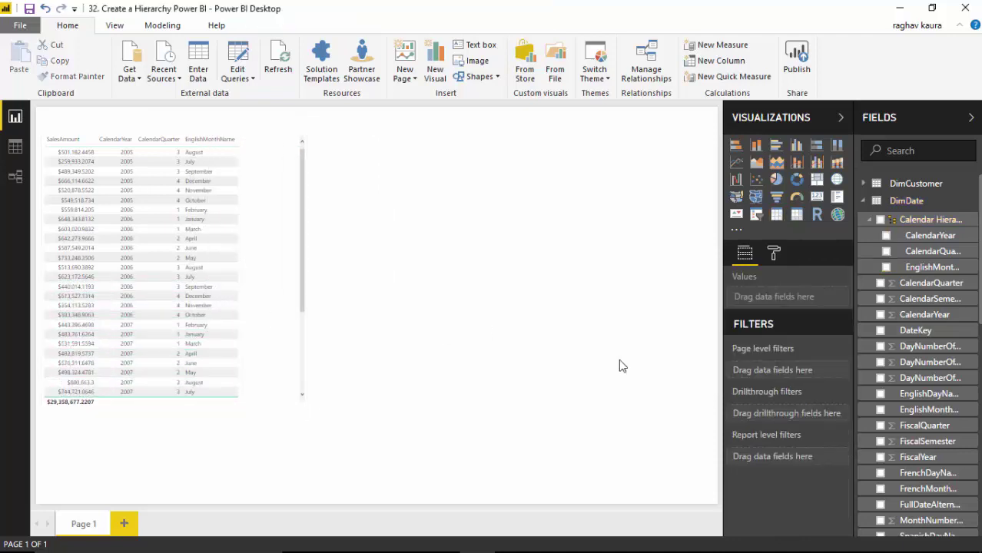
{"action": "left_click", "coordinate": [797, 148]}
{"action": "left_click_drag", "start_coordinate": [461, 277], "coordinate": [630, 360]}
{"action": "left_click", "coordinate": [864, 202]}
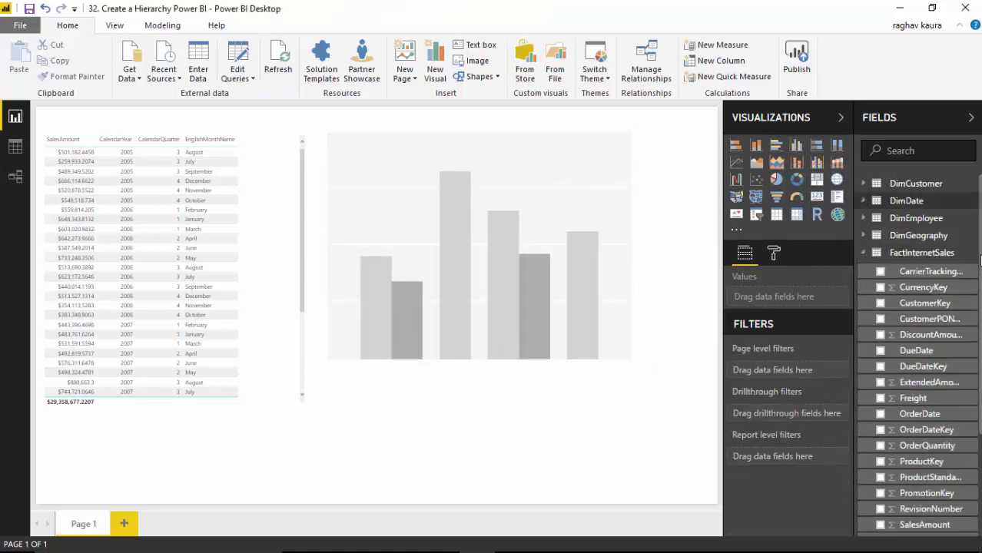
{"action": "scroll", "coordinate": [879, 446], "scroll_direction": "down", "scroll_amount": 1}
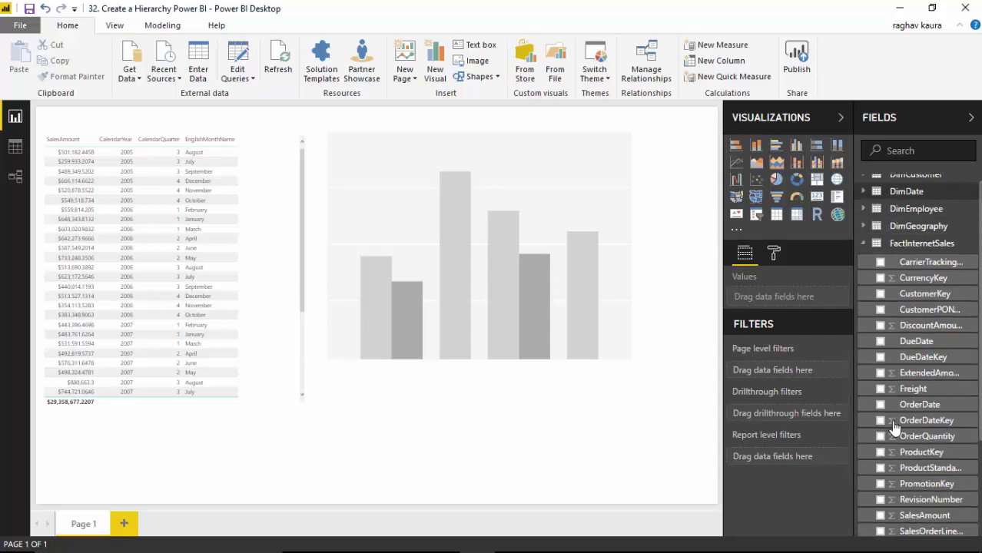
{"action": "scroll", "coordinate": [879, 453], "scroll_direction": "down", "scroll_amount": 3}
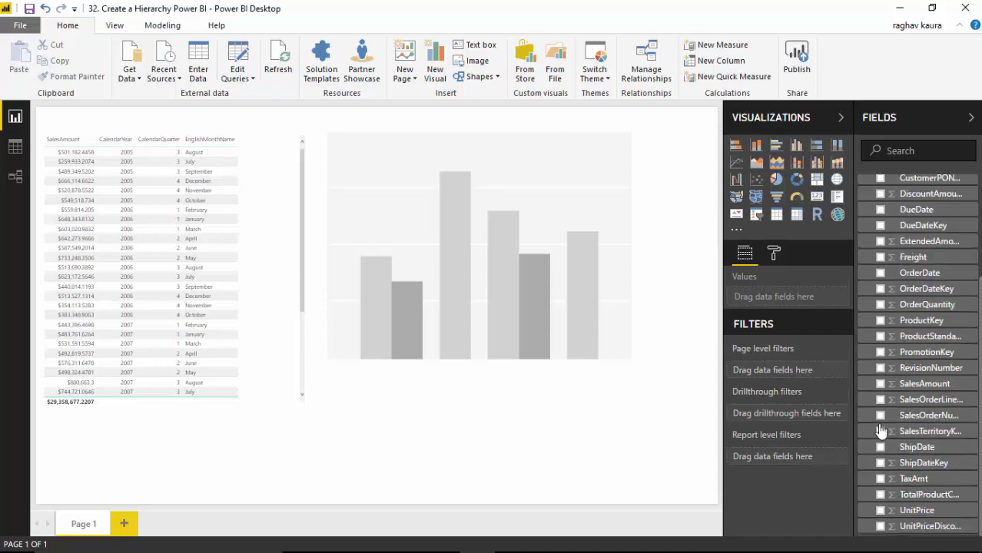
{"action": "left_click", "coordinate": [880, 383]}
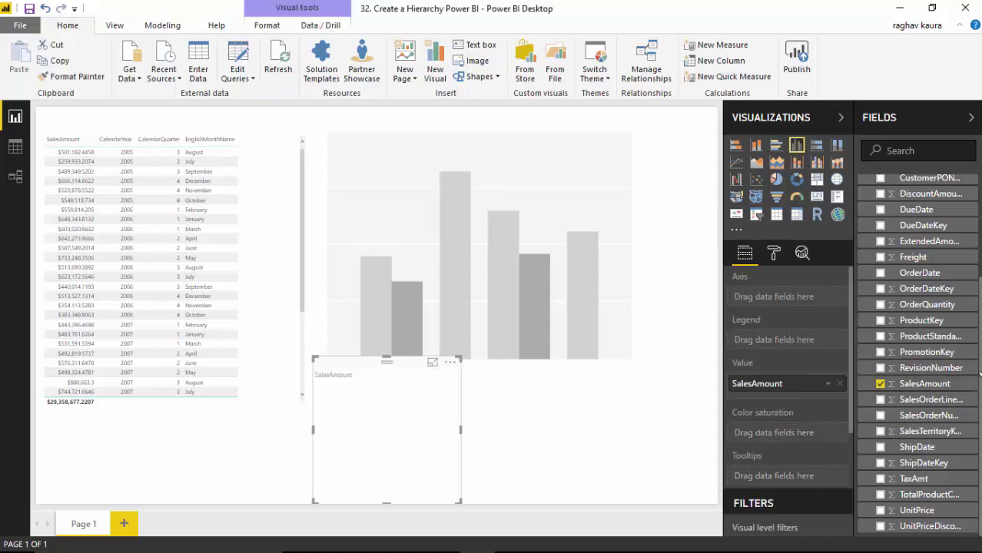
Delete the empty placeholder chart, then move the SalesAmount chart to the top and enlarge it.
{"action": "left_click", "coordinate": [530, 143]}
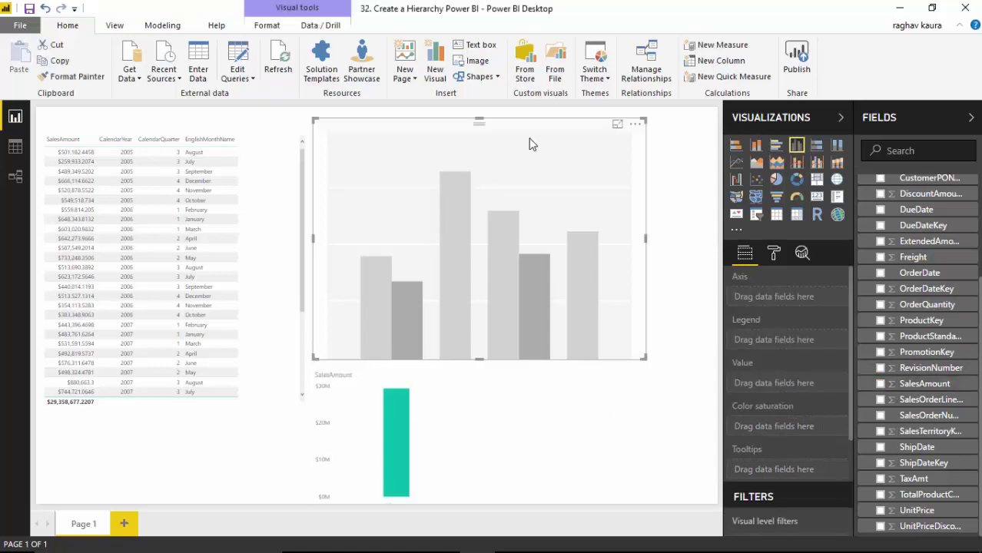
{"action": "key", "text": "Delete"}
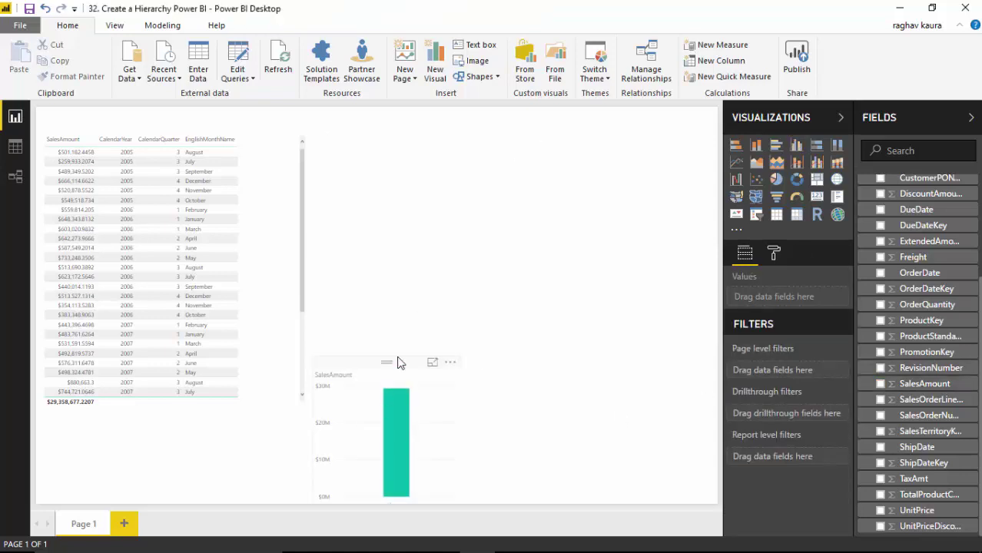
{"action": "left_click_drag", "start_coordinate": [397, 363], "coordinate": [422, 146]}
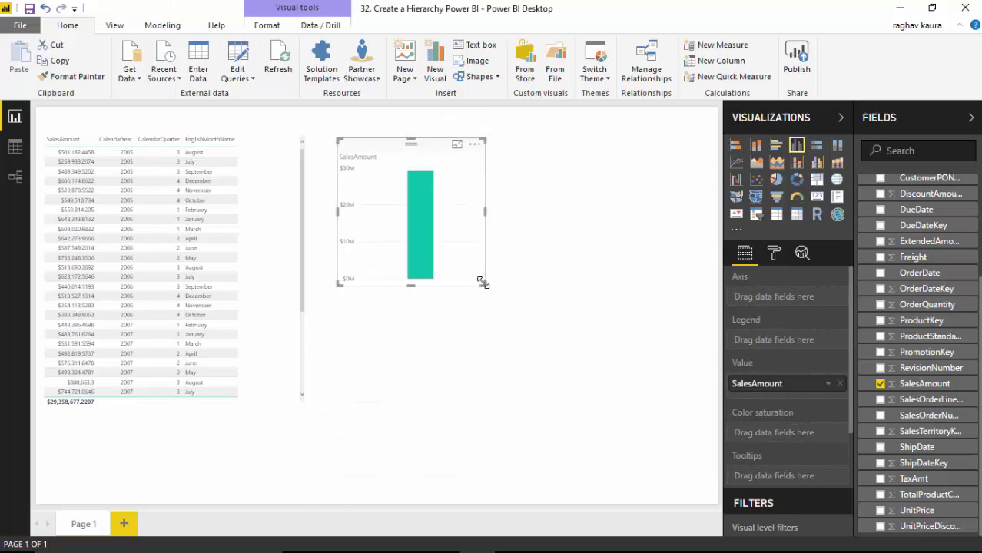
{"action": "left_click_drag", "start_coordinate": [482, 284], "coordinate": [643, 461]}
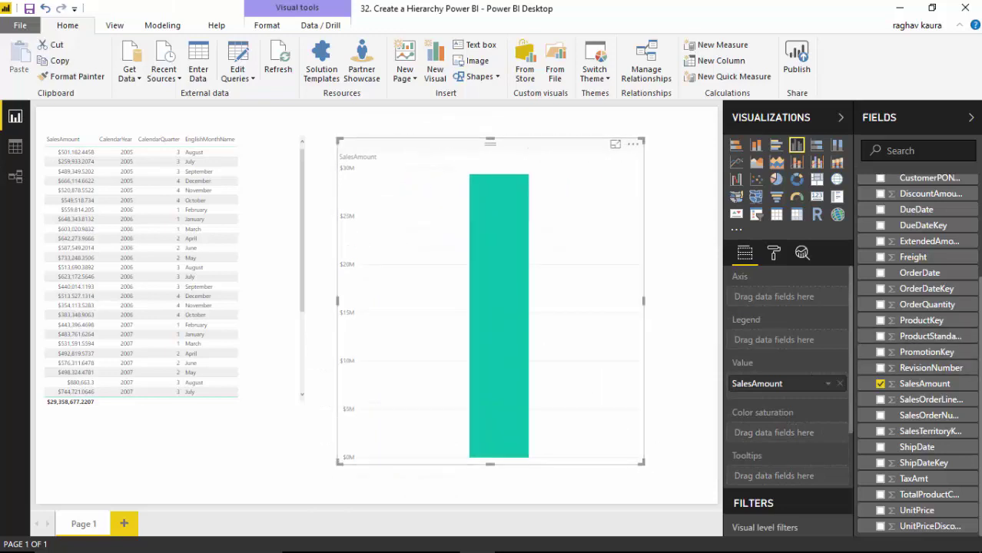
{"action": "scroll", "coordinate": [919, 307], "scroll_direction": "up", "scroll_amount": 3}
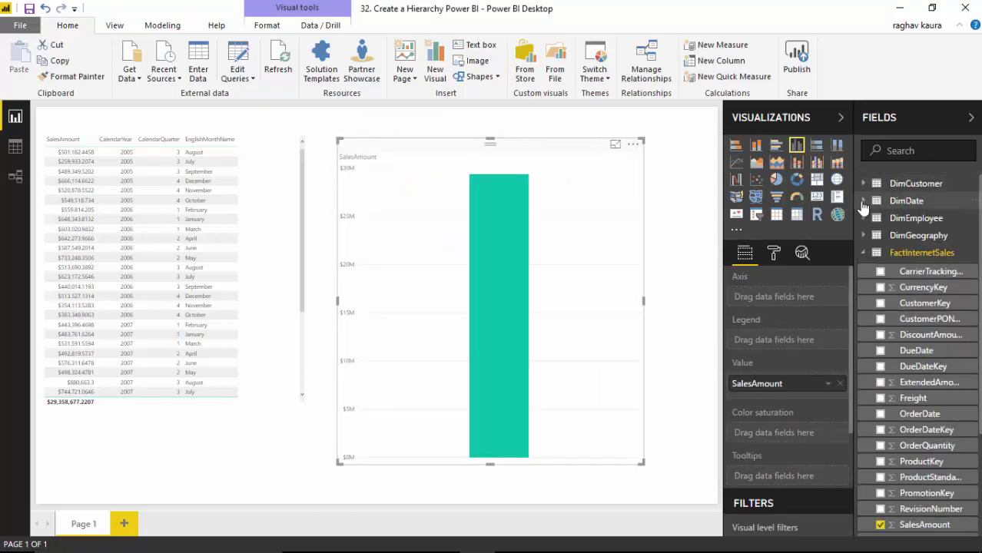
Put Calendar Hierarchy on the chart's axis and turn on drill-down, showing years 2005–2008.
{"action": "left_click", "coordinate": [863, 203]}
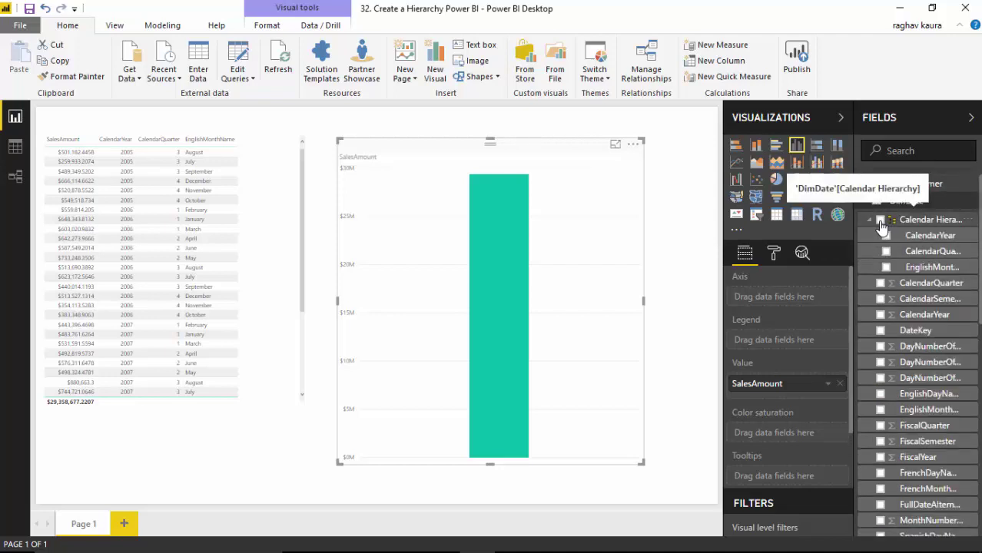
{"action": "left_click", "coordinate": [880, 222]}
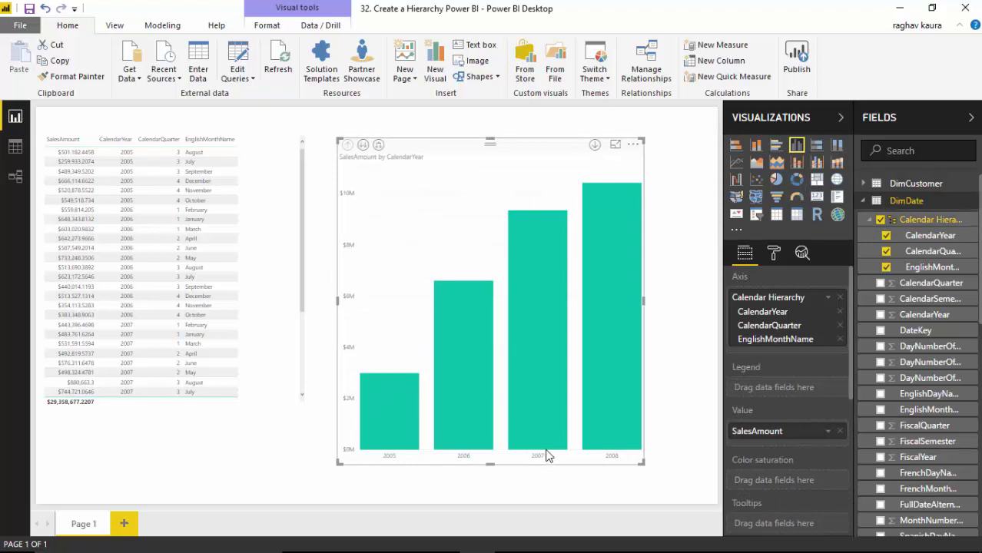
{"action": "left_click", "coordinate": [363, 145]}
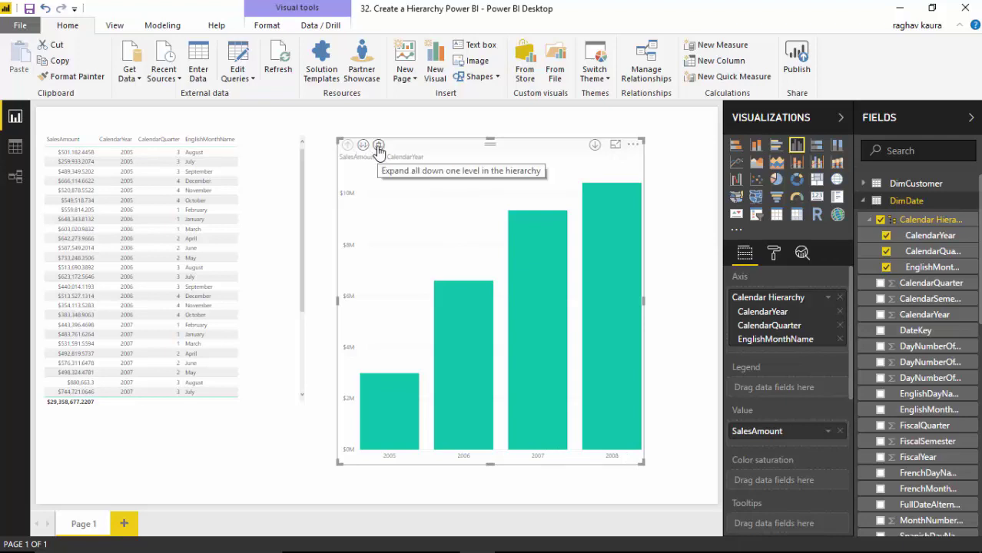
Expand the chart to quarter and month levels, drill up twice, then step down to months.
{"action": "left_click", "coordinate": [378, 147]}
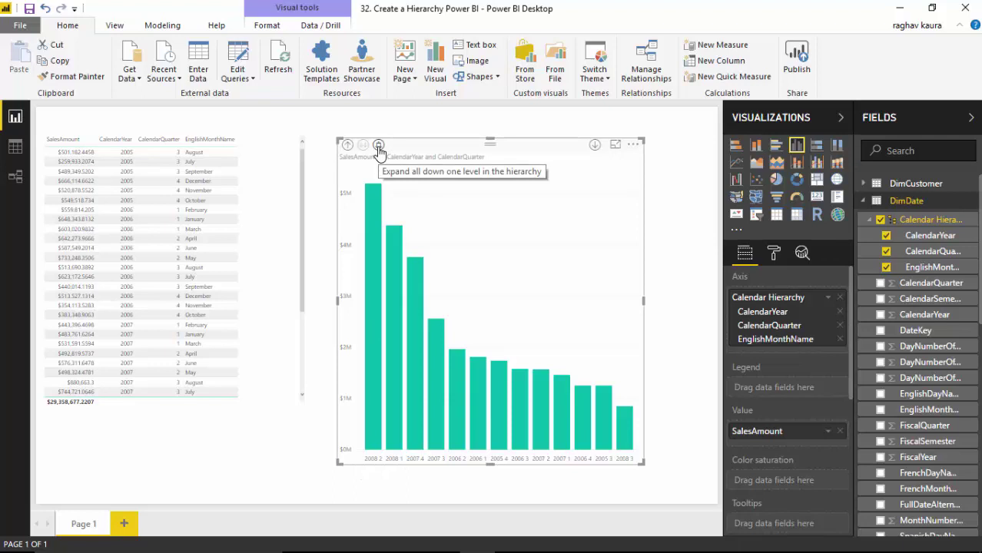
{"action": "left_click", "coordinate": [378, 147]}
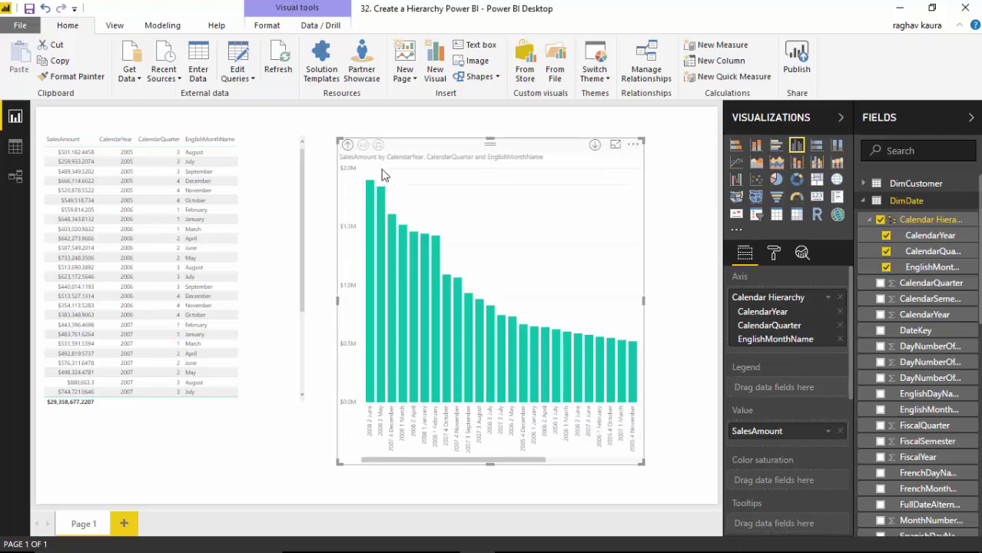
{"action": "left_click", "coordinate": [347, 145]}
{"action": "left_click", "coordinate": [348, 146]}
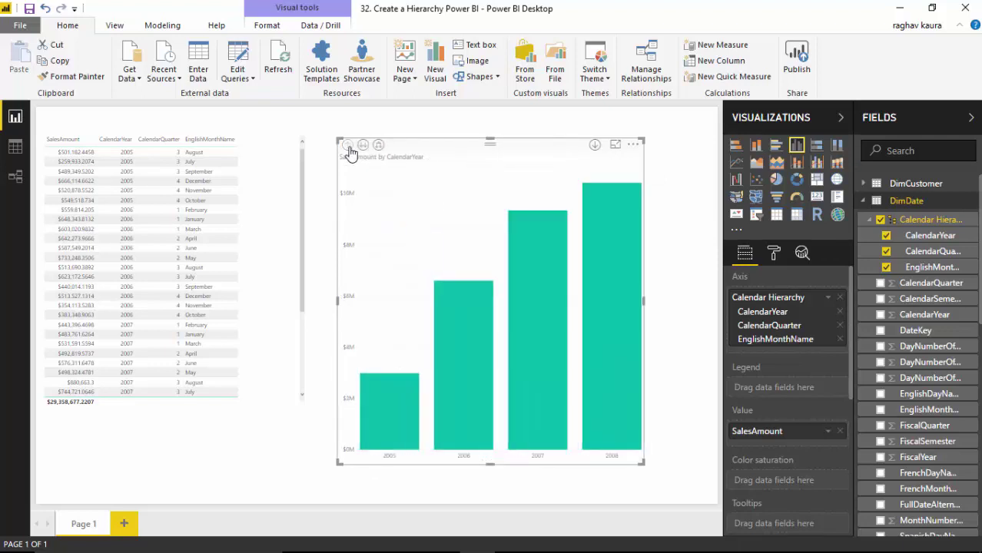
{"action": "left_click", "coordinate": [364, 146]}
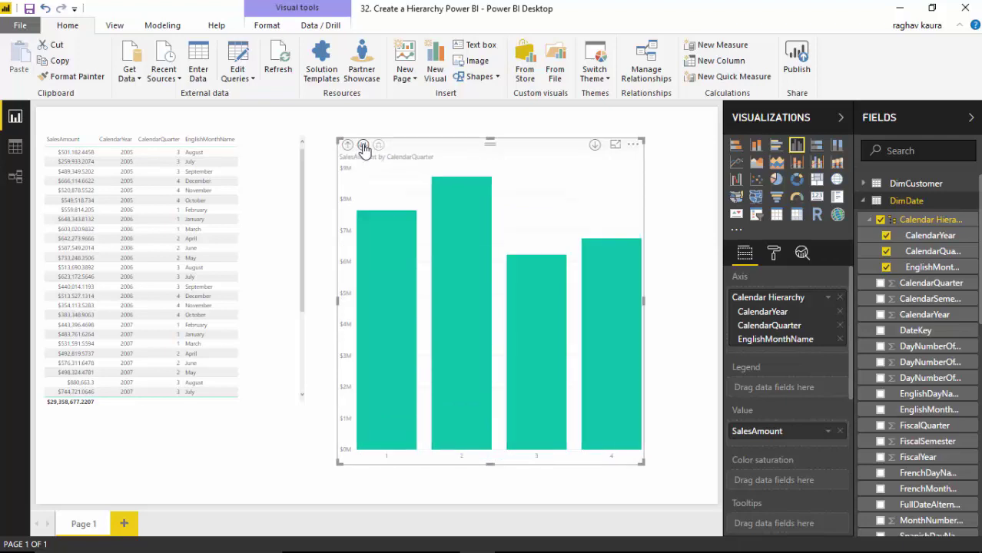
{"action": "left_click", "coordinate": [363, 146]}
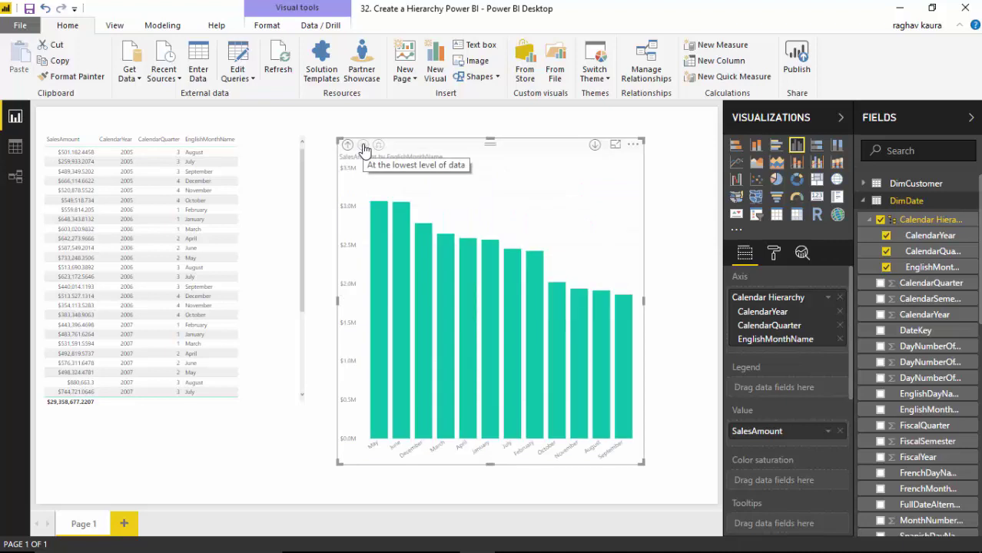